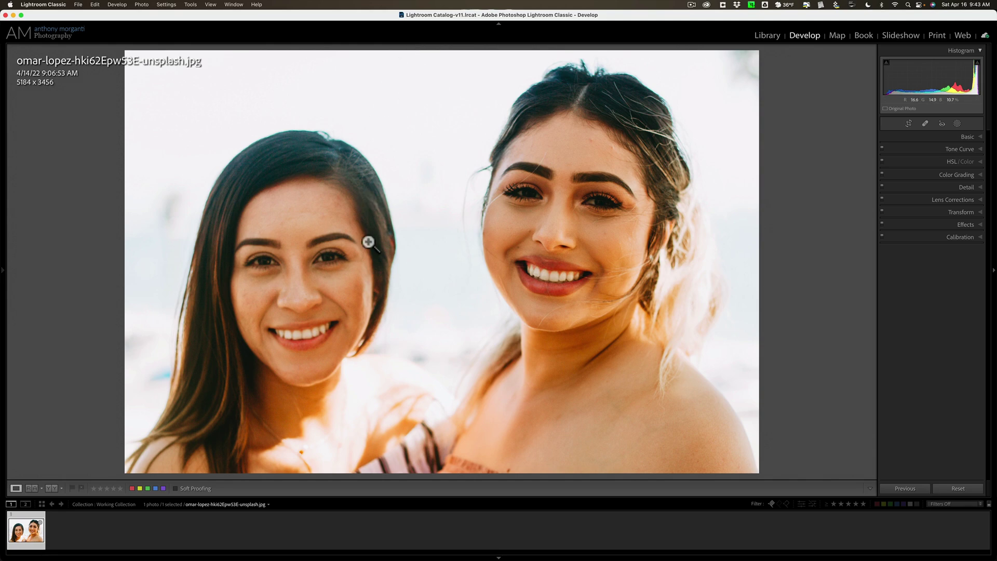
Zoom in on the women's faces, then review the Basic, Tone Curve and HSL adjustments
click(338, 251)
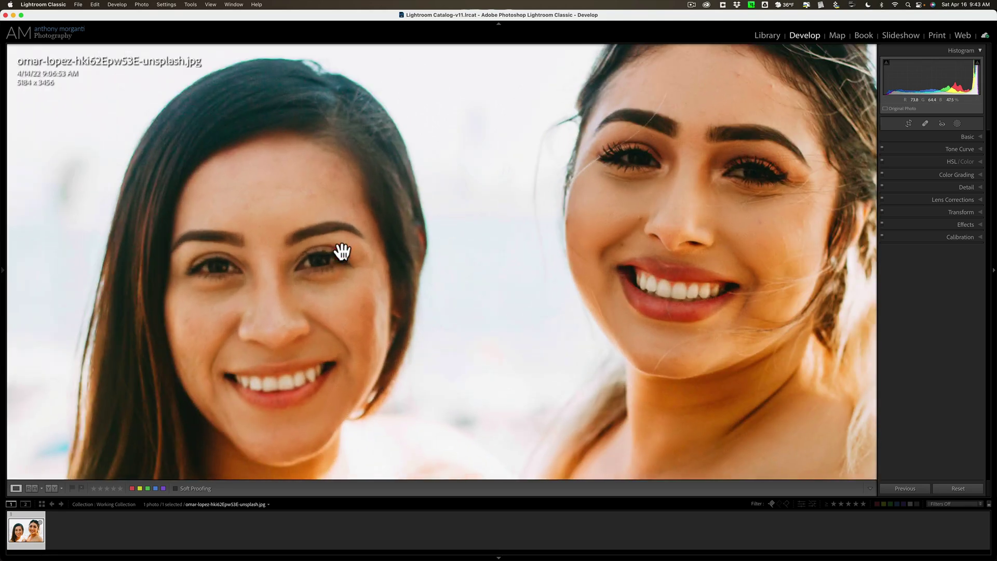
click(288, 256)
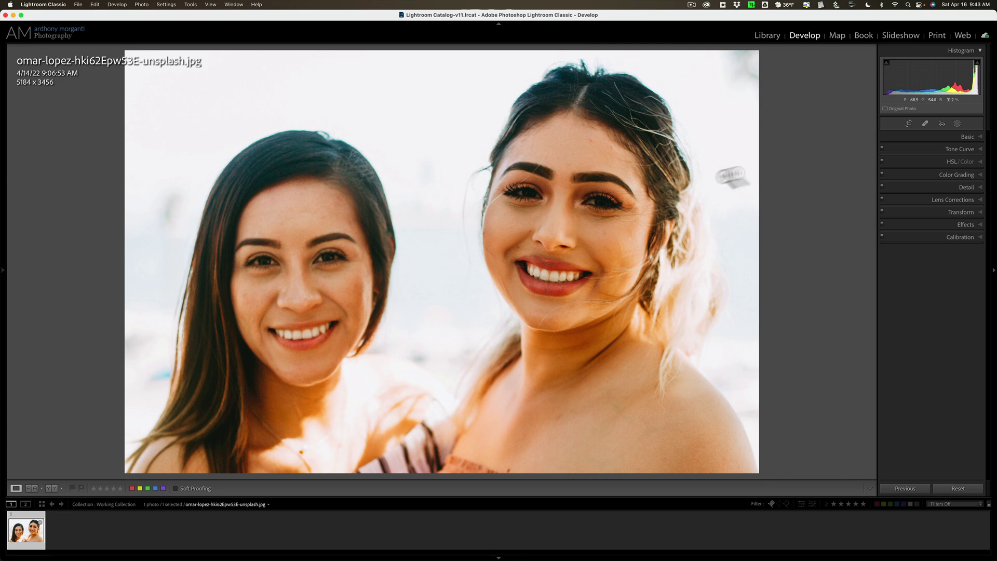
click(965, 137)
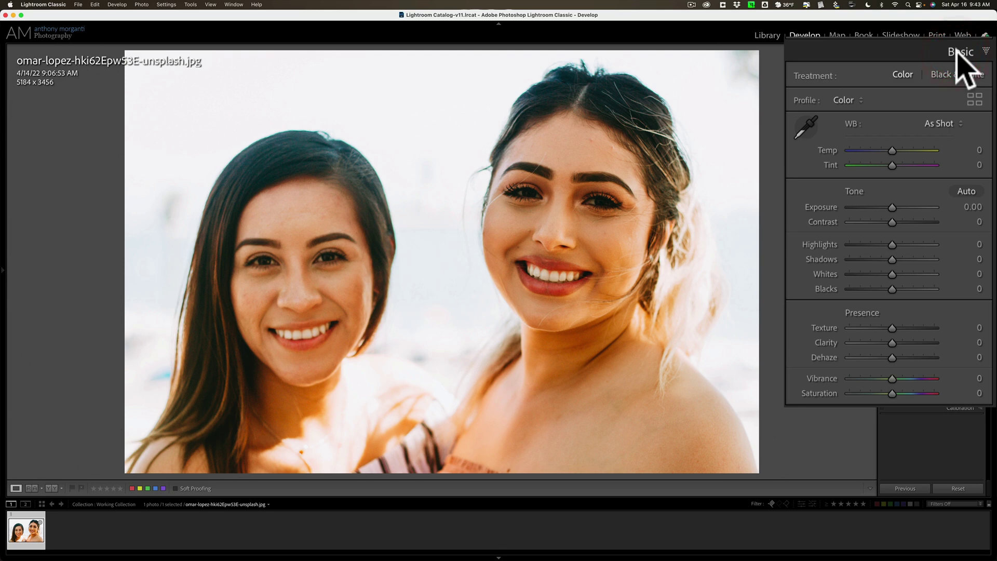
click(959, 63)
click(958, 77)
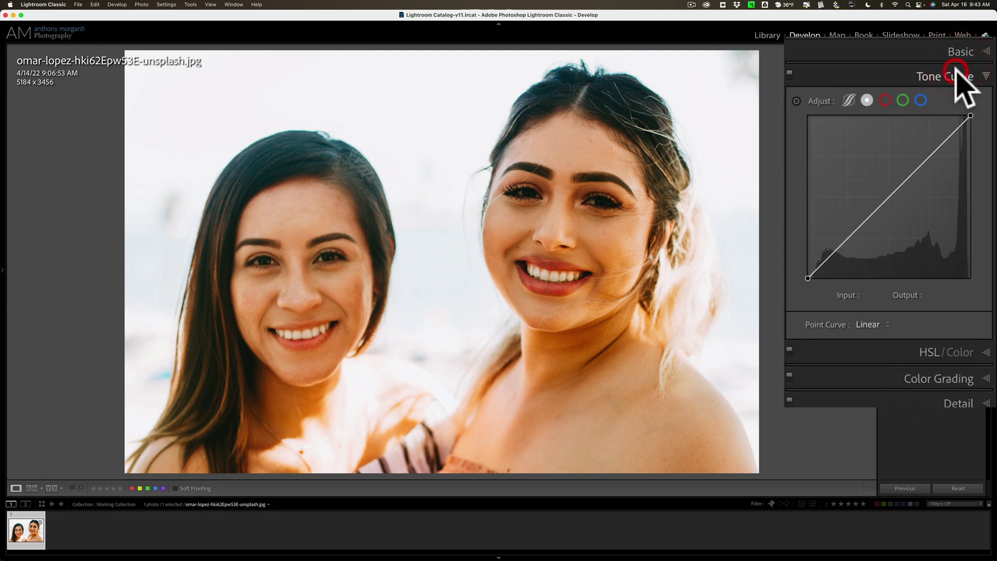
click(961, 77)
click(985, 102)
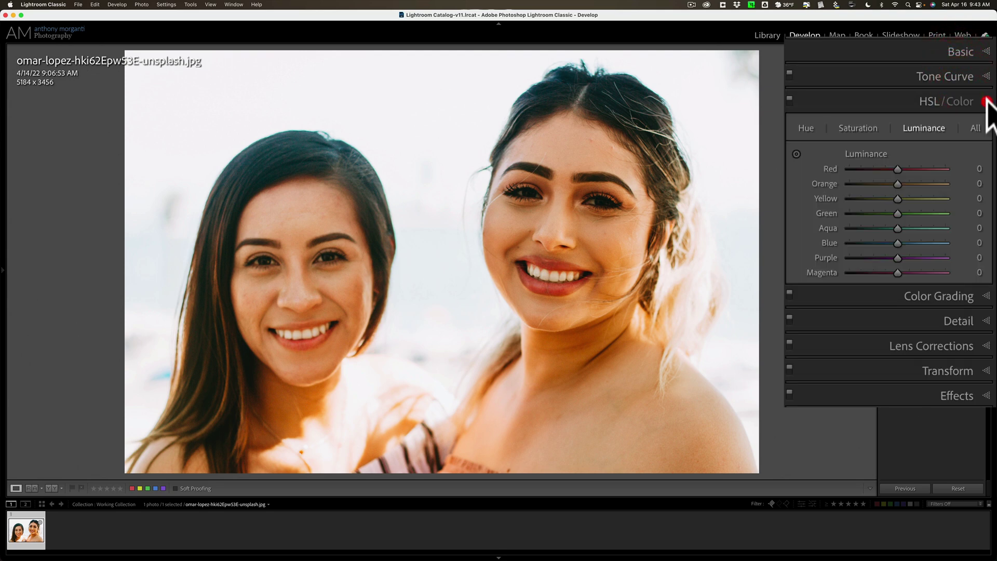
click(986, 101)
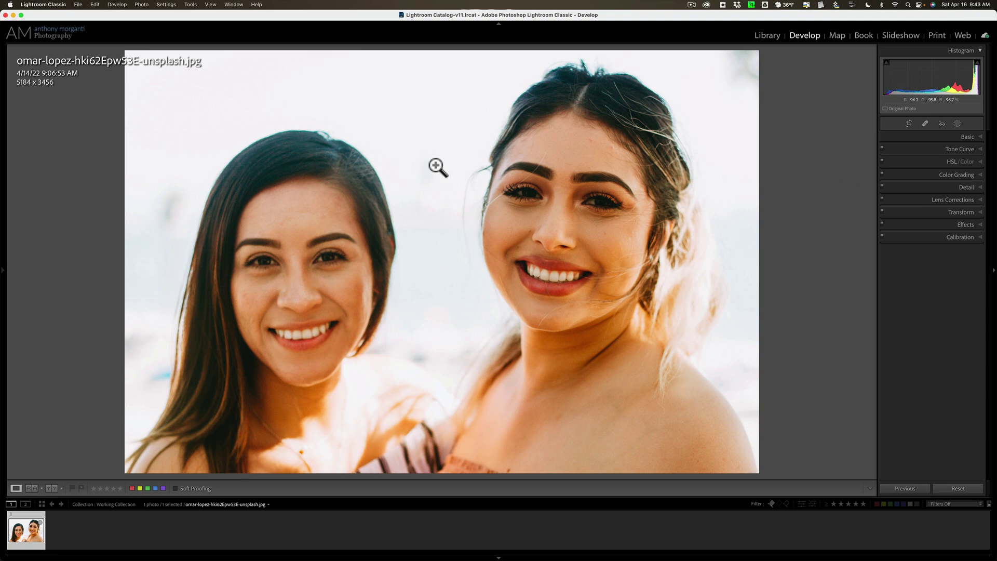
Edit a TIFF copy with Lightroom adjustments in Topaz Sharpen AI
right_click(444, 121)
mouse_move(545, 150)
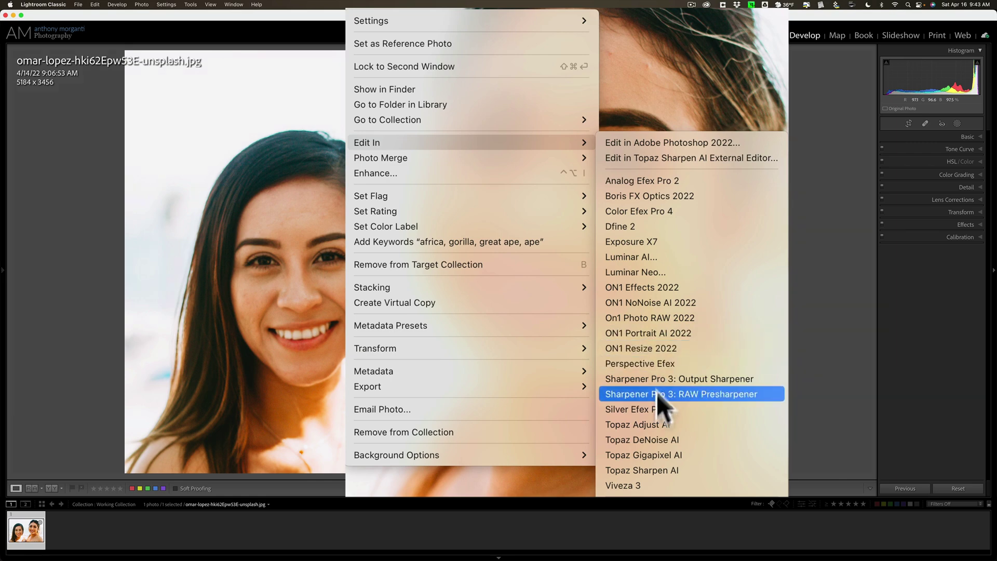
click(696, 472)
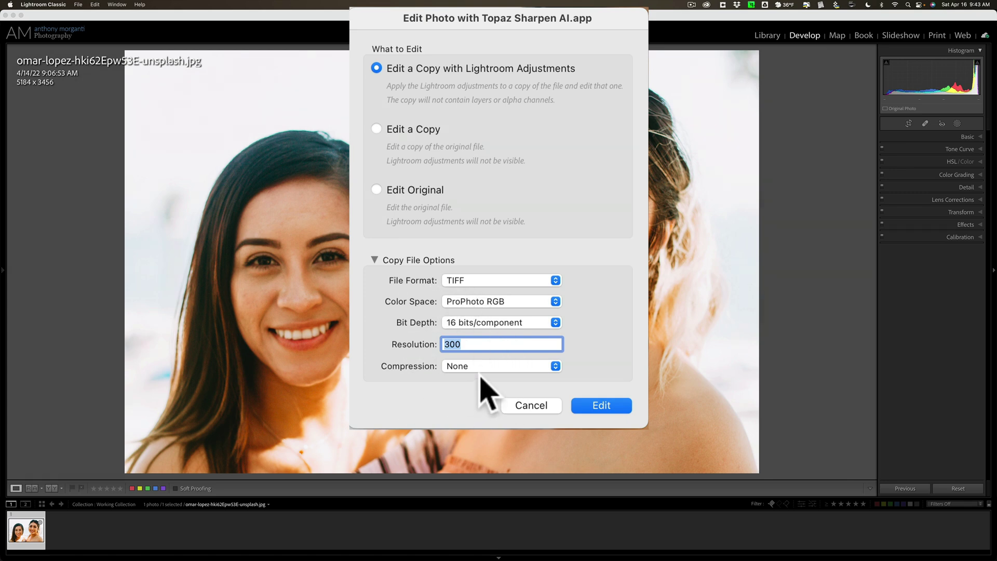
click(592, 401)
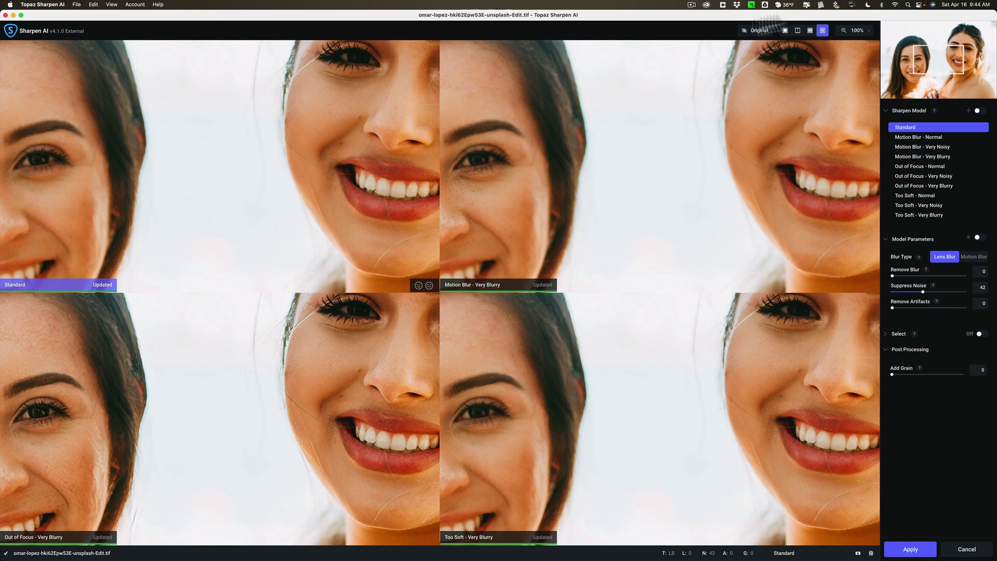
Set the zoom of all four comparison previews to 50%
click(856, 31)
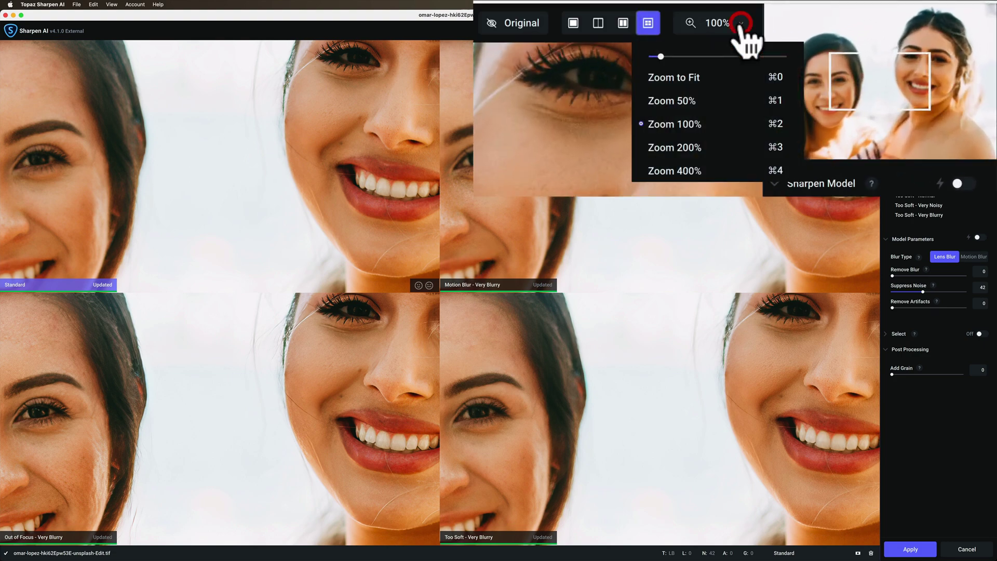
click(850, 70)
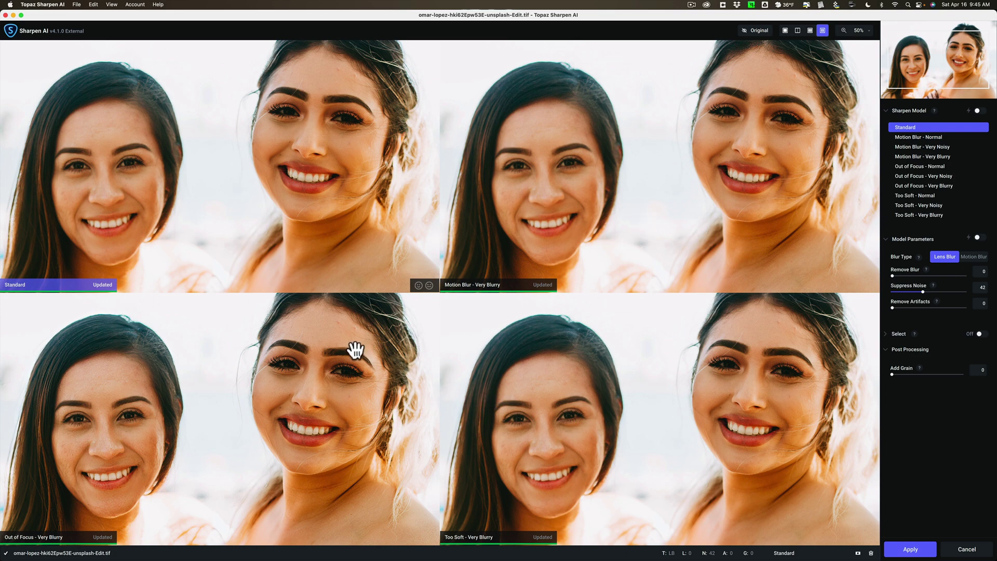
Compare models with auto parameters, settling on Out of Focus - Very Blurry (Remove Blur 58, Suppress Noise 51)
click(220, 387)
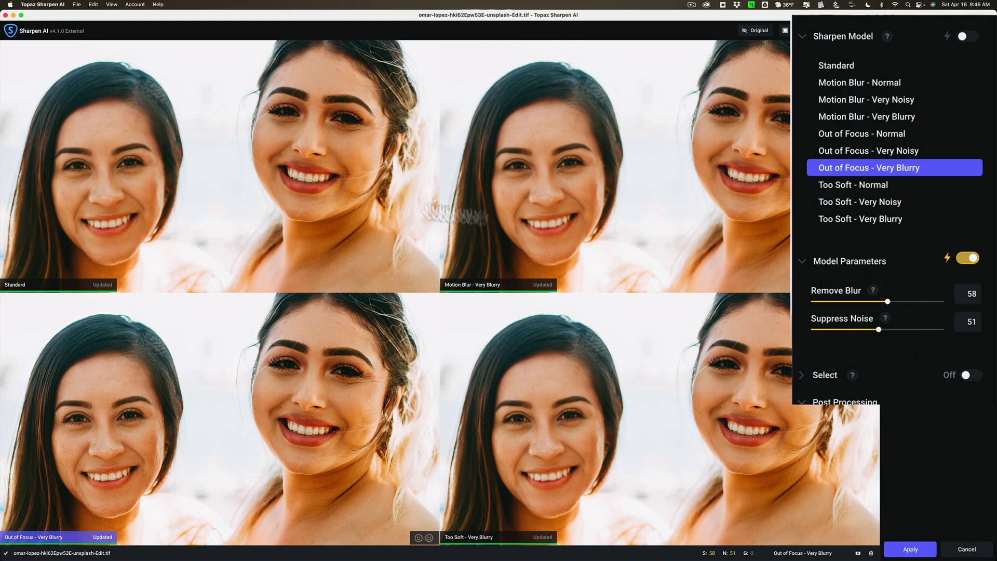
click(274, 185)
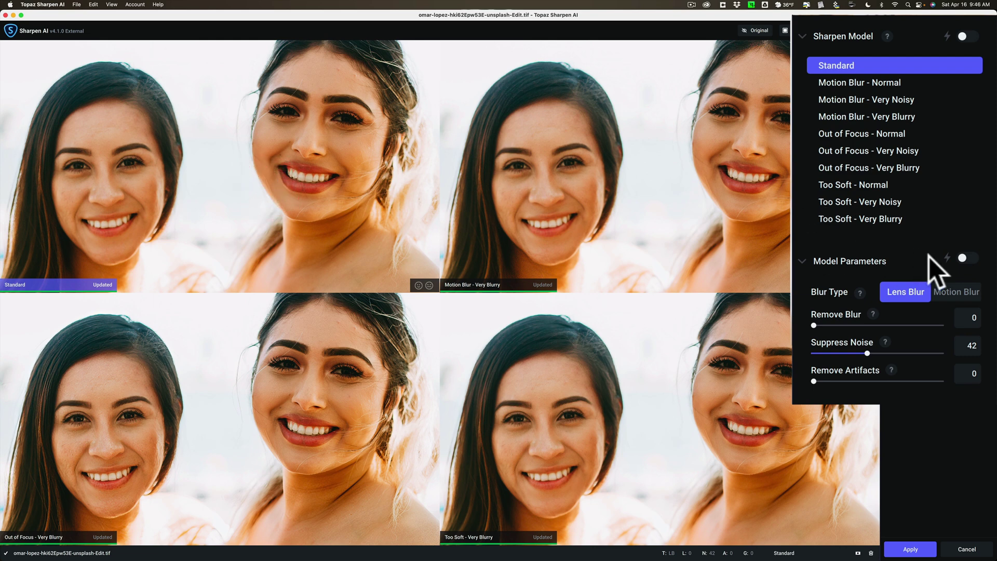
click(963, 257)
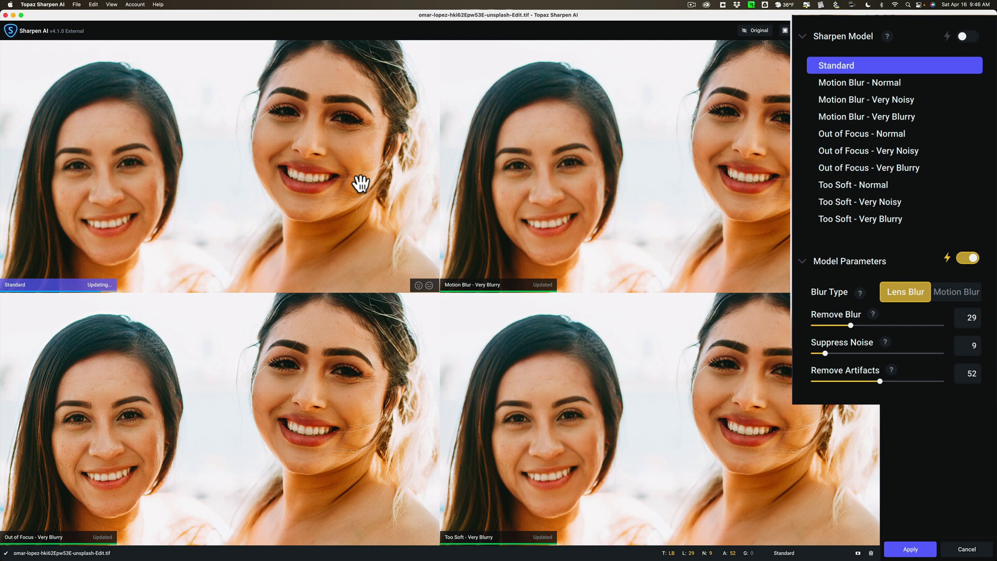
click(480, 187)
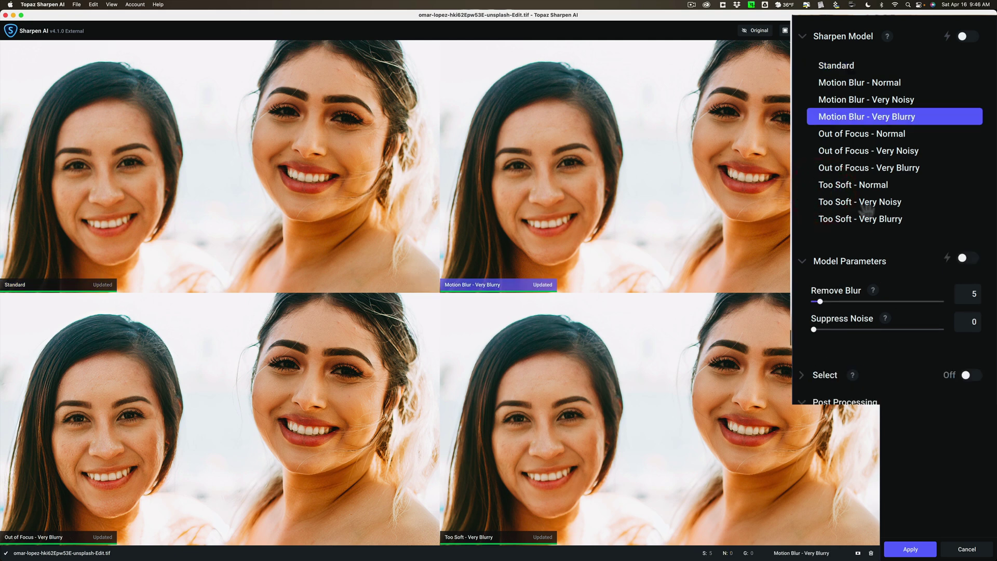
click(966, 258)
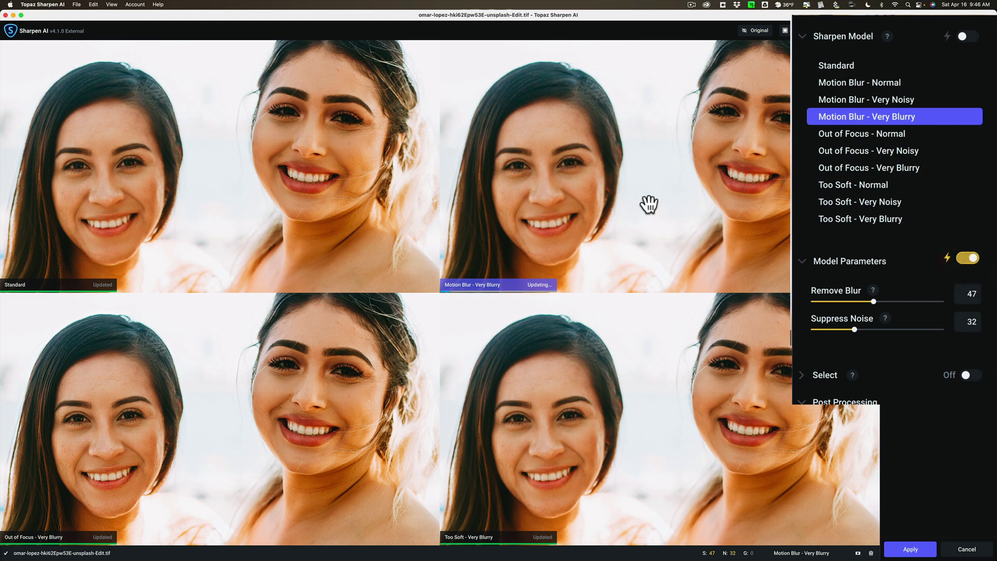
click(239, 391)
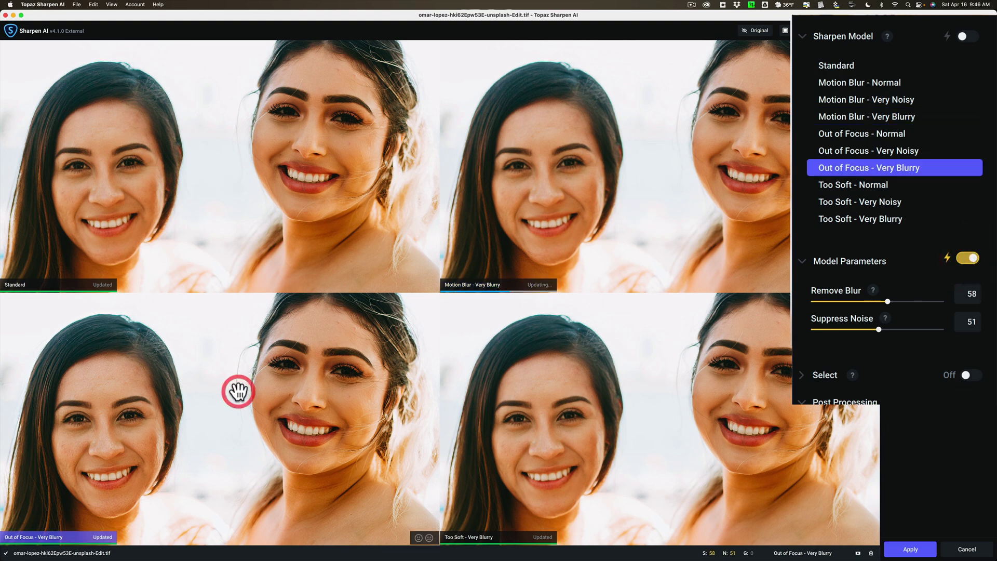
click(610, 413)
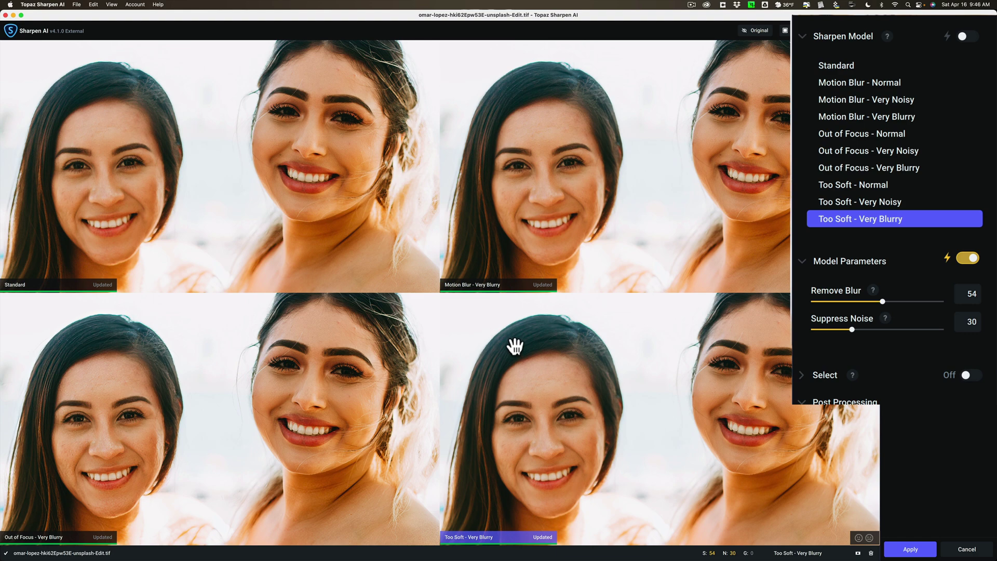
click(330, 371)
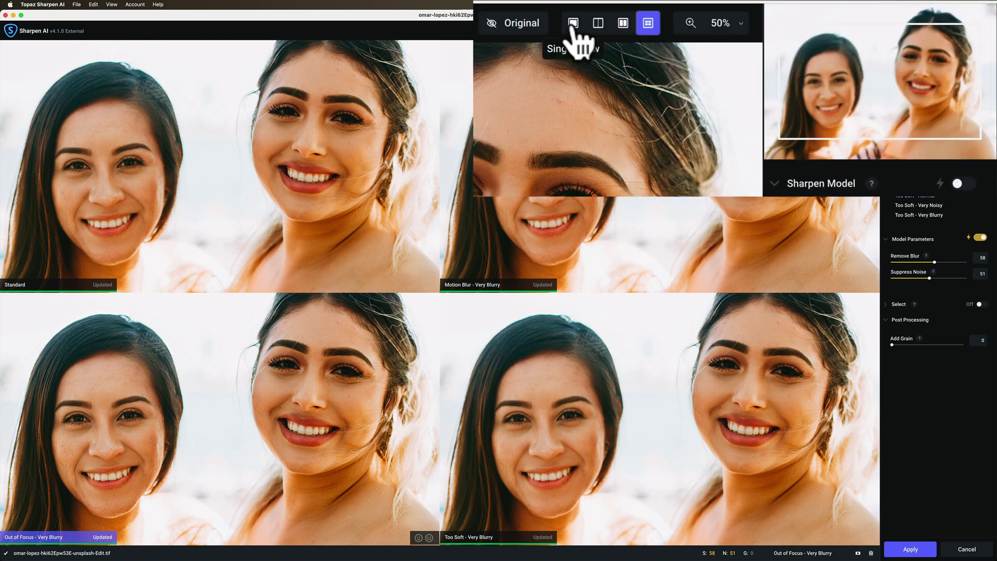
Try the auto-recommended Standard model (Remove Blur 29, Suppress Noise 9, Remove Artifacts 52), then disable auto
click(573, 22)
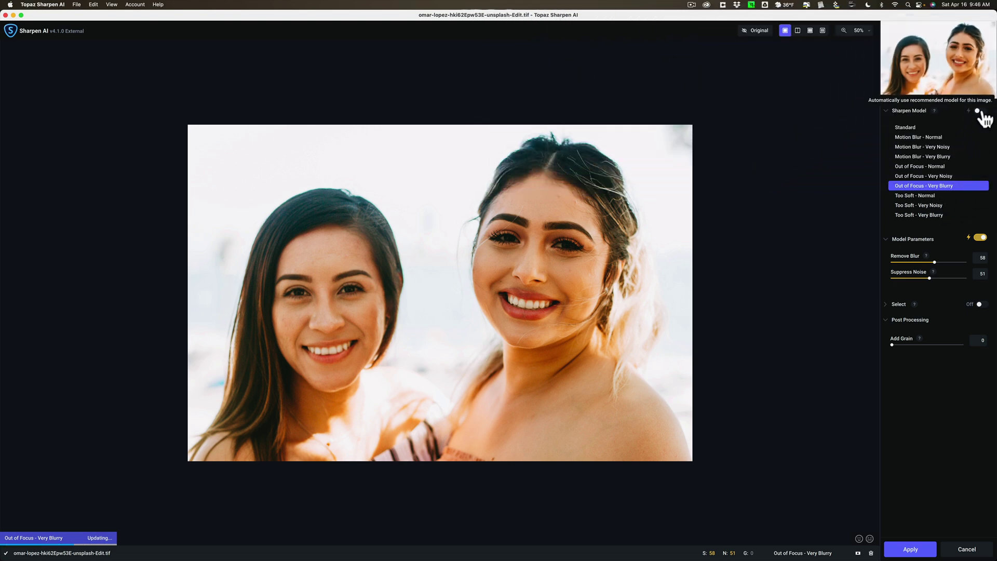
click(979, 111)
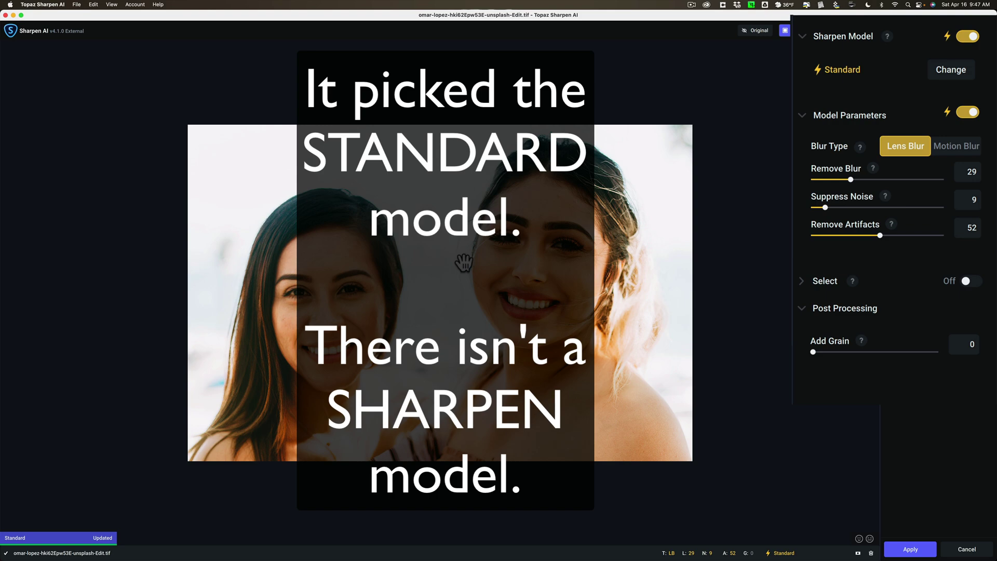
click(822, 37)
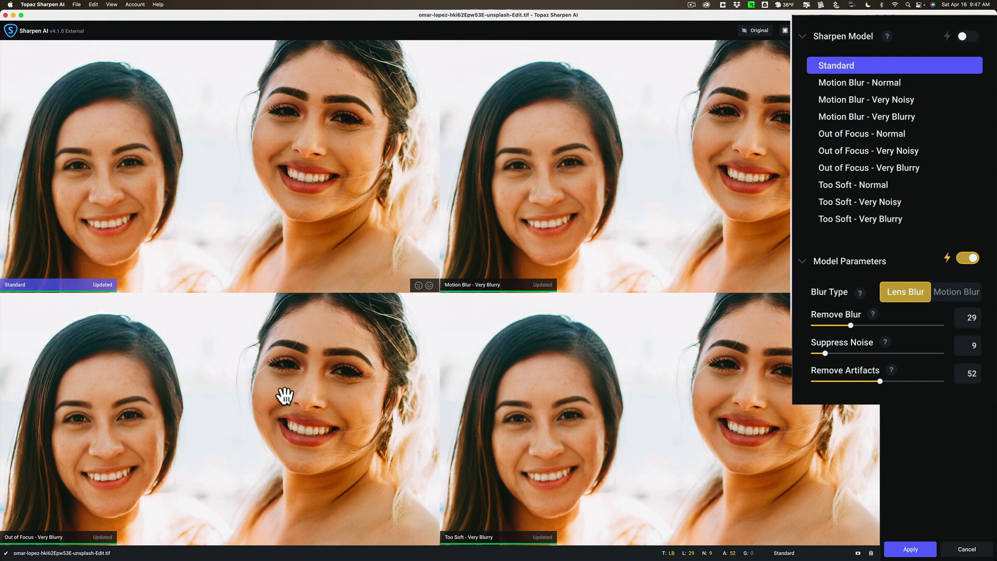
Reselect Out of Focus - Very Blurry and show it as a single large preview
click(260, 397)
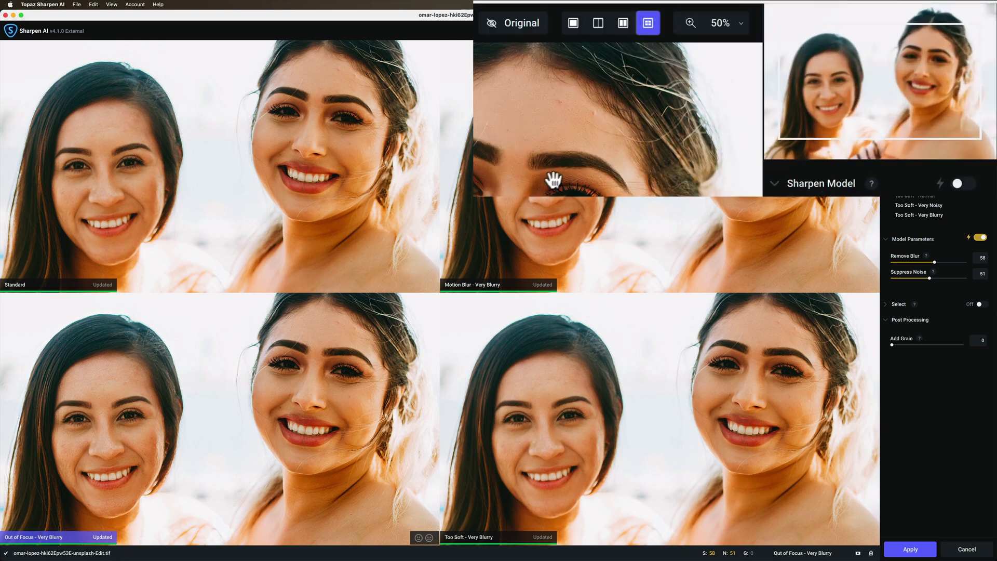
click(573, 26)
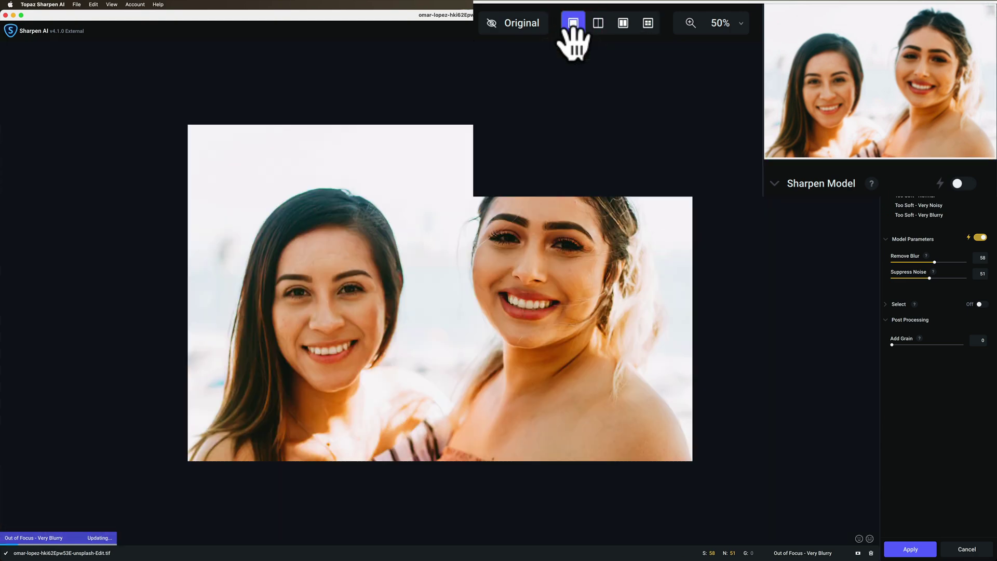
Enlarge the preview zoom to about 86%
click(741, 24)
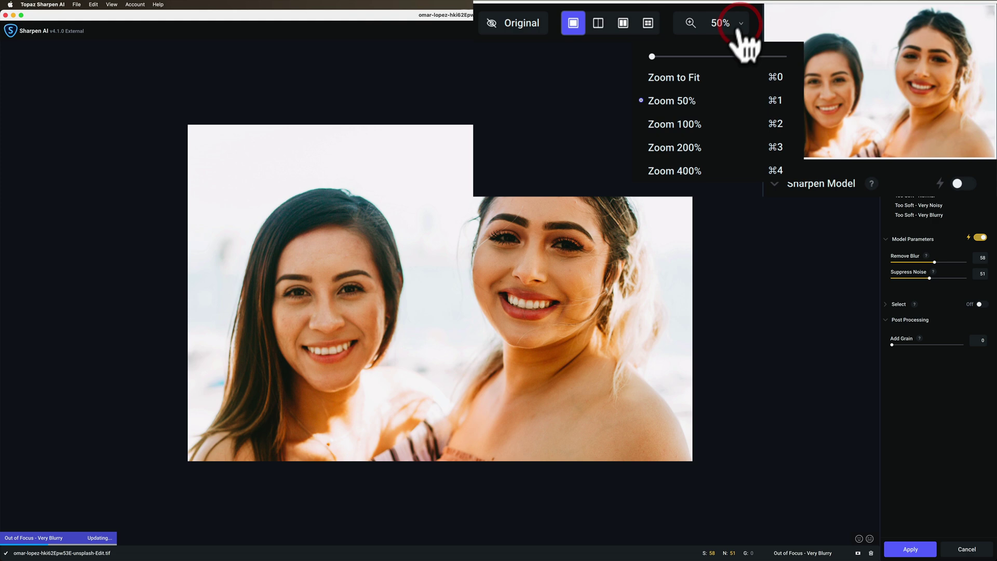
drag(650, 54, 657, 56)
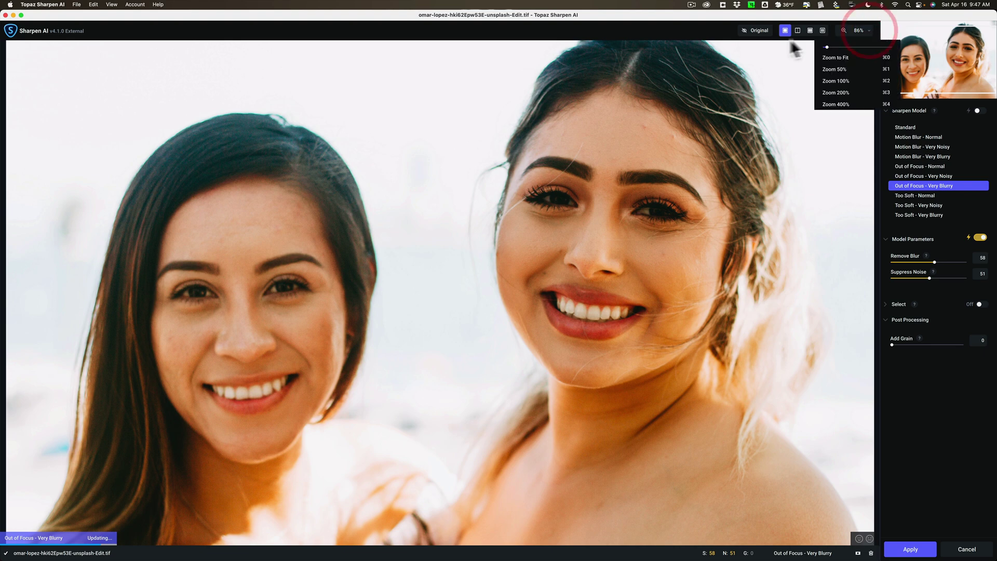
click(696, 32)
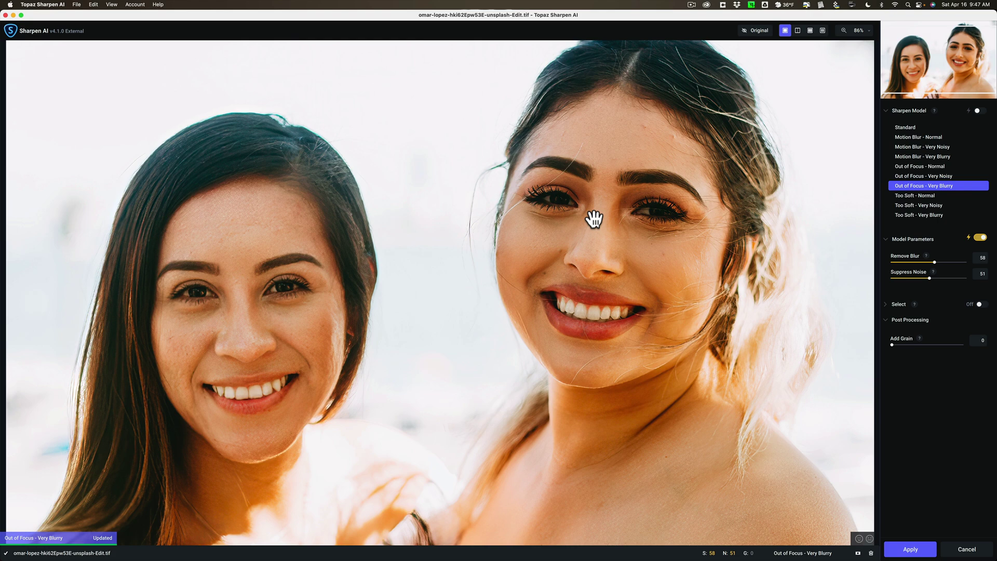
Compare the sharpened portrait against the unsharpened original
click(462, 229)
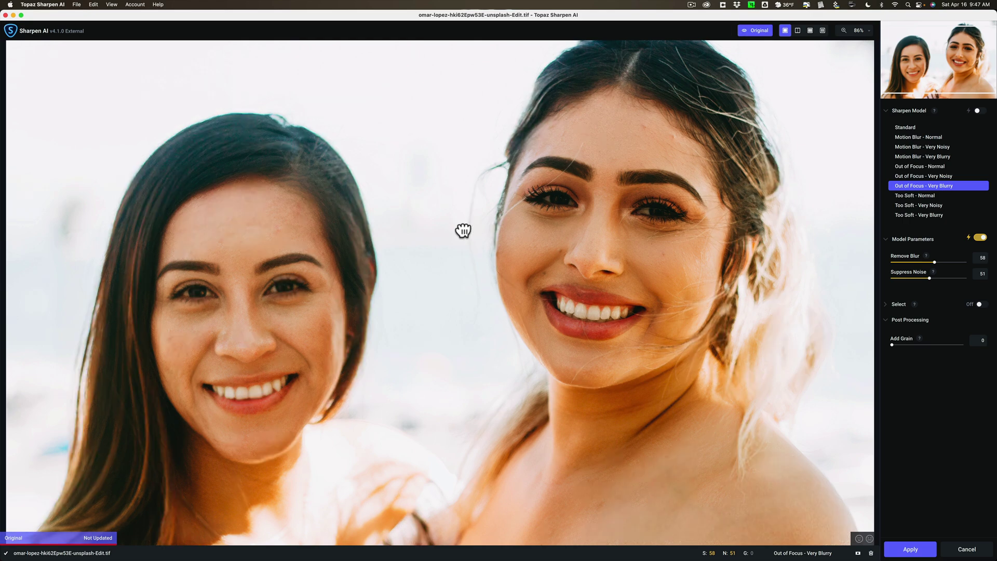
click(463, 229)
click(463, 230)
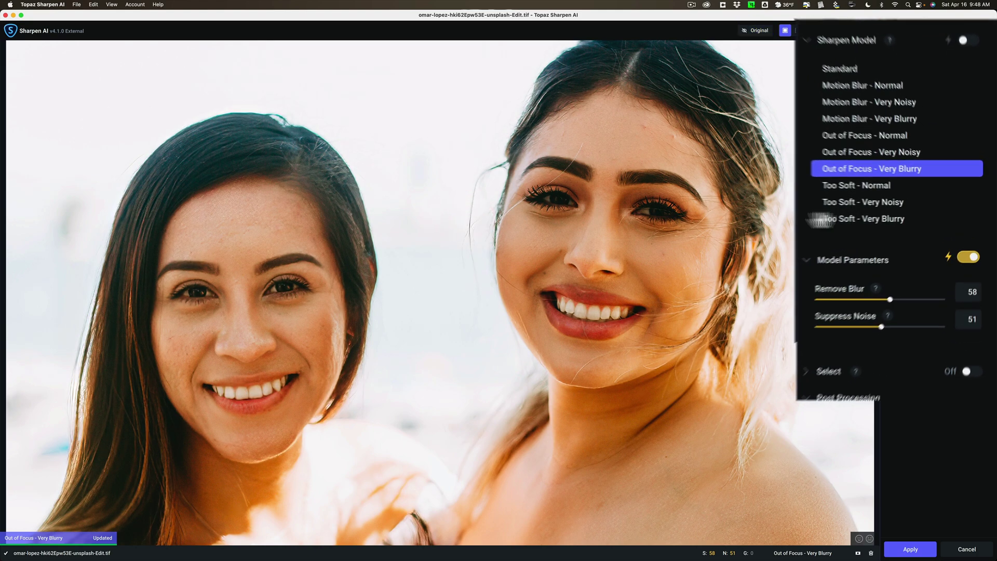
click(839, 152)
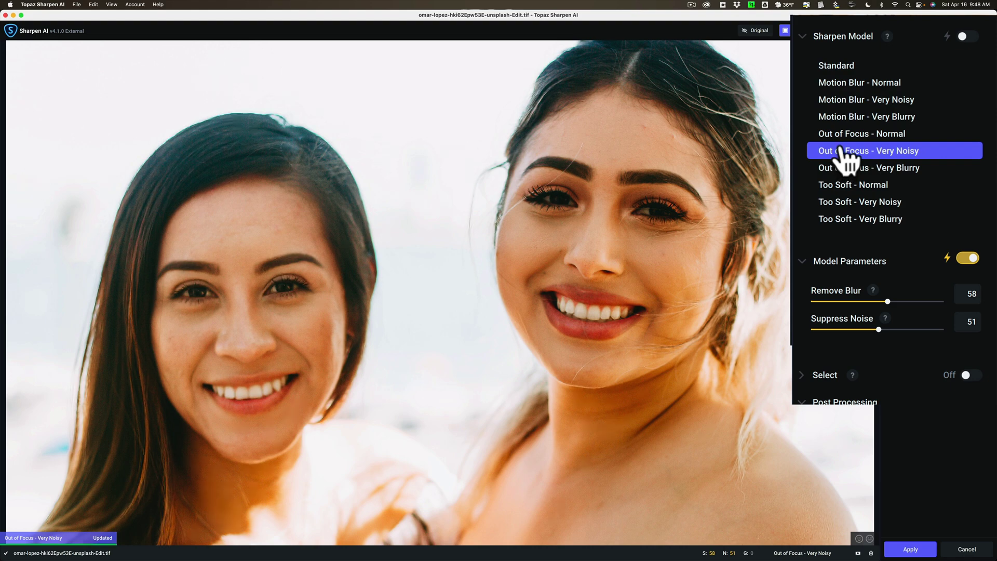
click(840, 139)
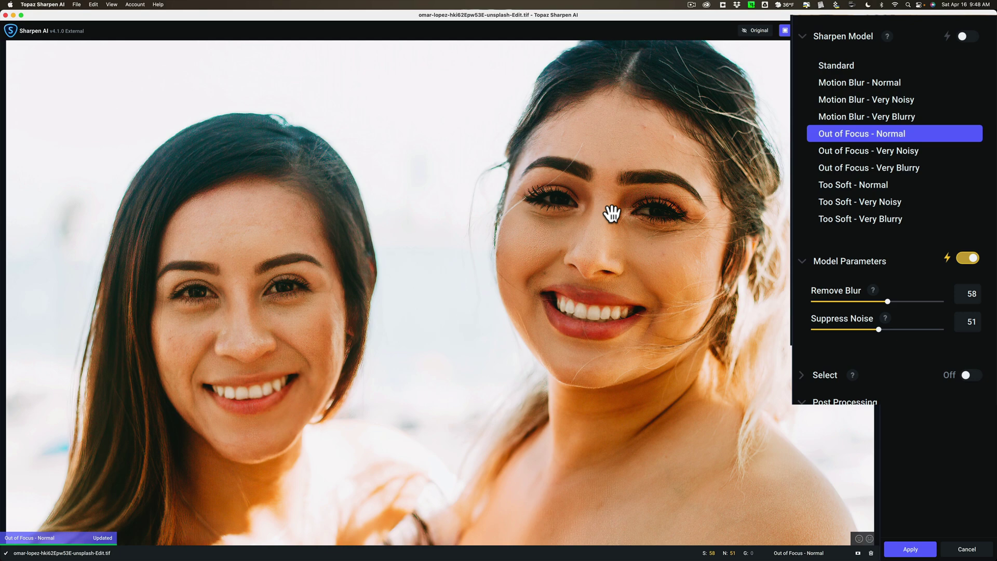
click(887, 168)
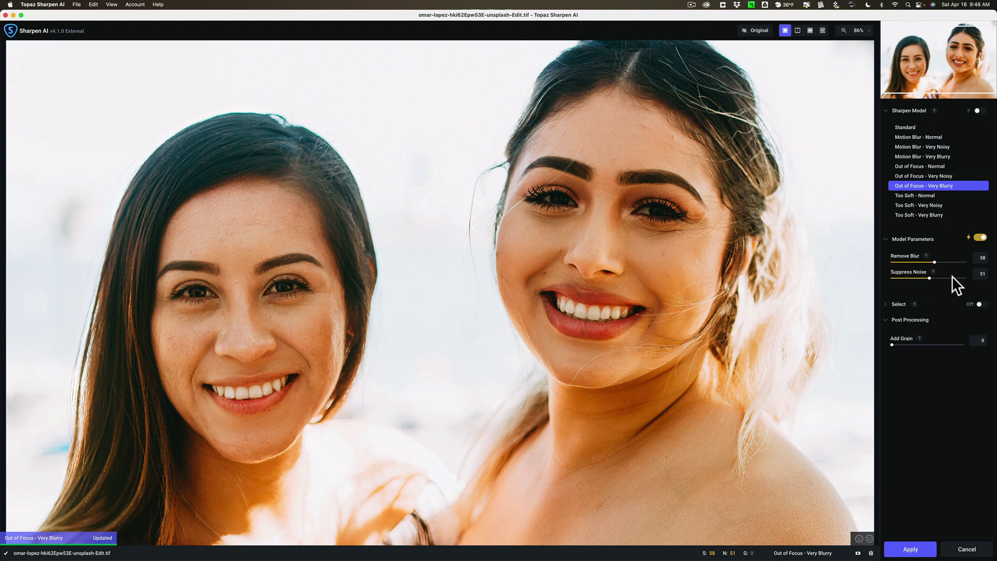
Turn on the Auto - Subjects selection toggle
click(979, 305)
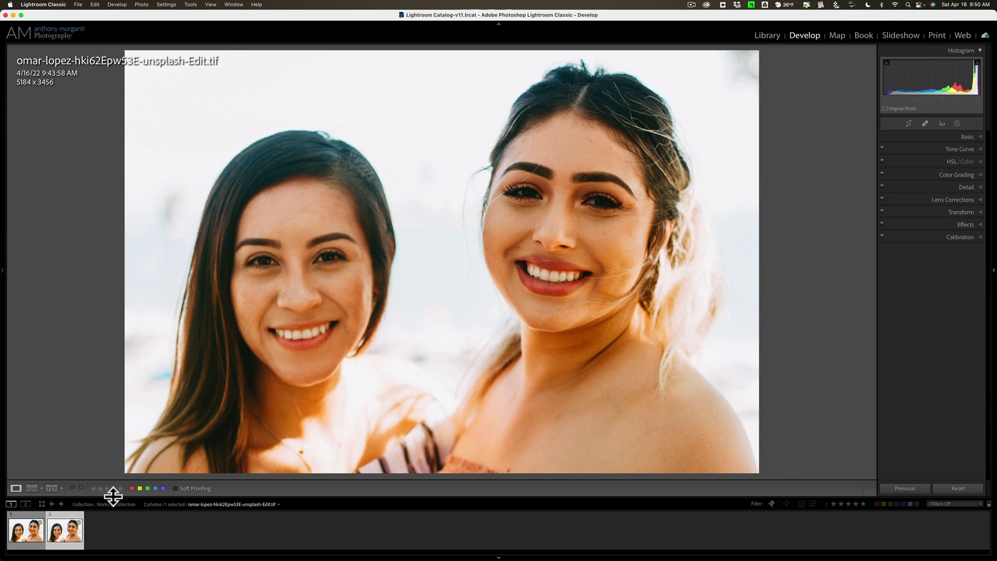
Enlarge the filmstrip thumbnails by dragging the panel's top edge upward
drag(111, 495, 144, 431)
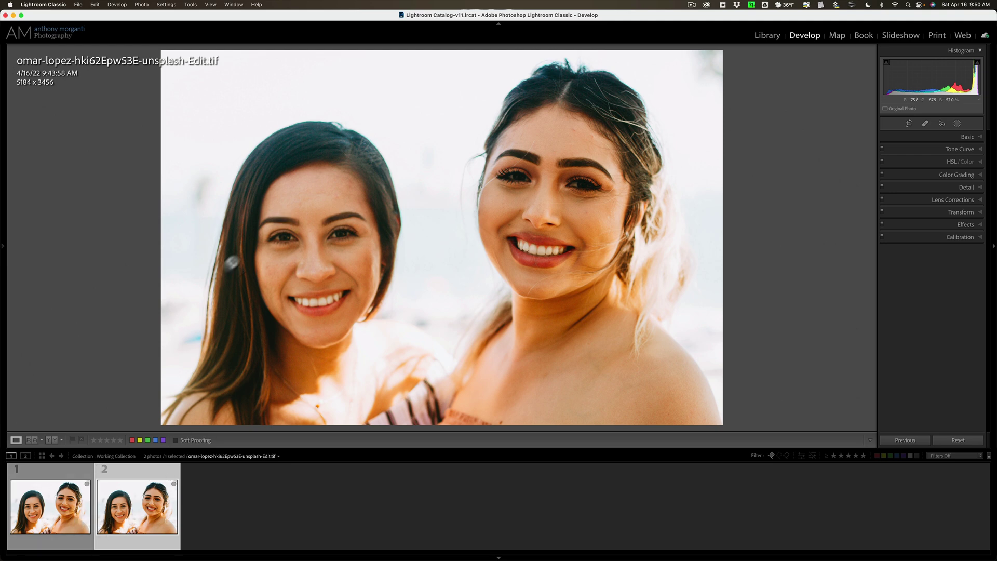
Compare the original JPG with the sharpened -Edit.tif in the Develop view
click(64, 502)
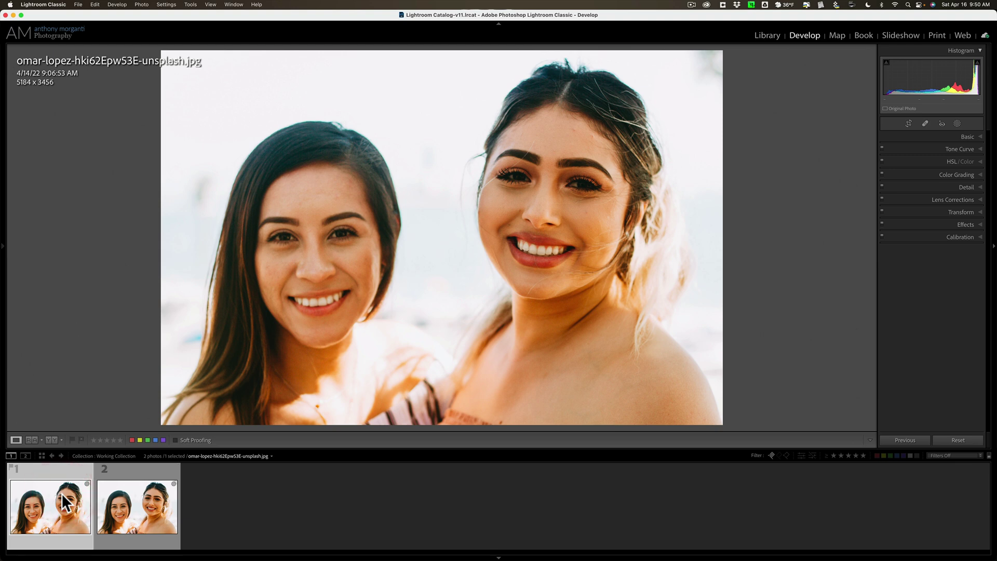
click(124, 506)
click(146, 508)
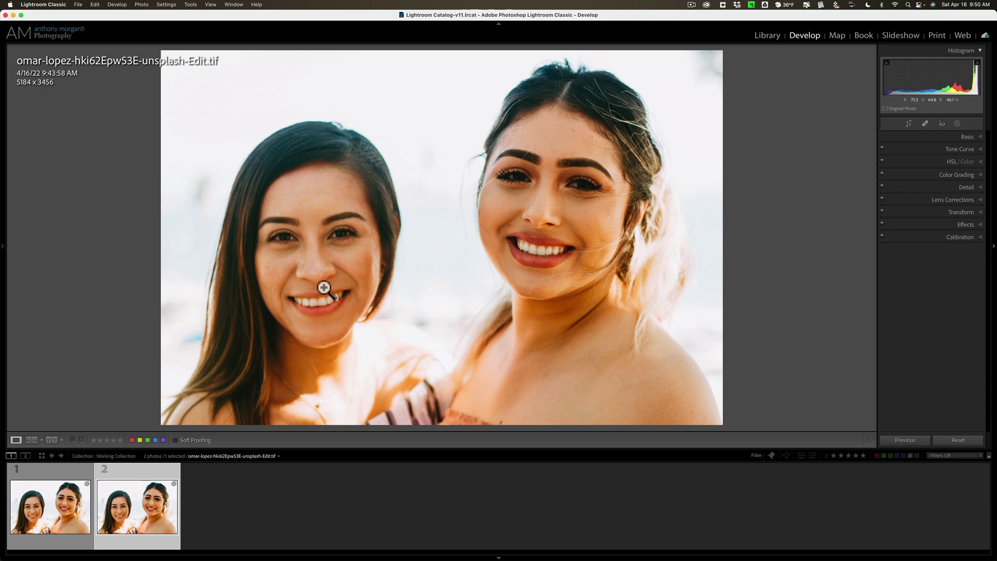
Check the Lightroom Classic version details in the About window
click(48, 4)
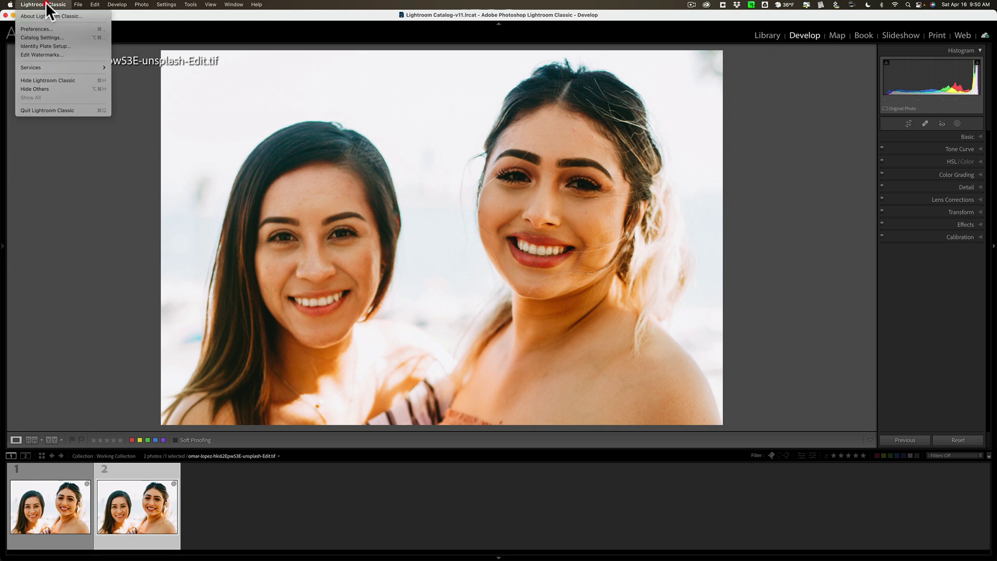
click(40, 16)
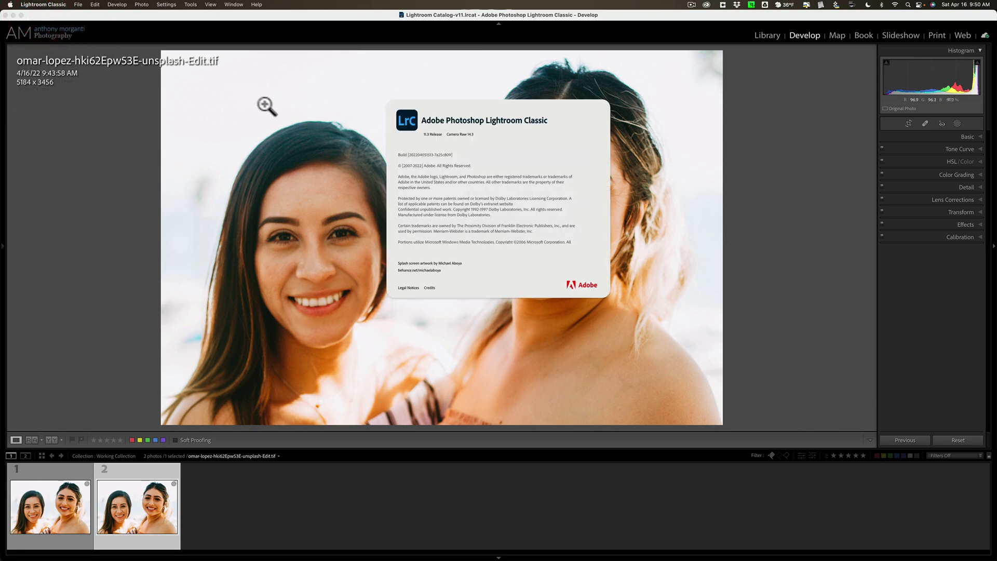
click(429, 129)
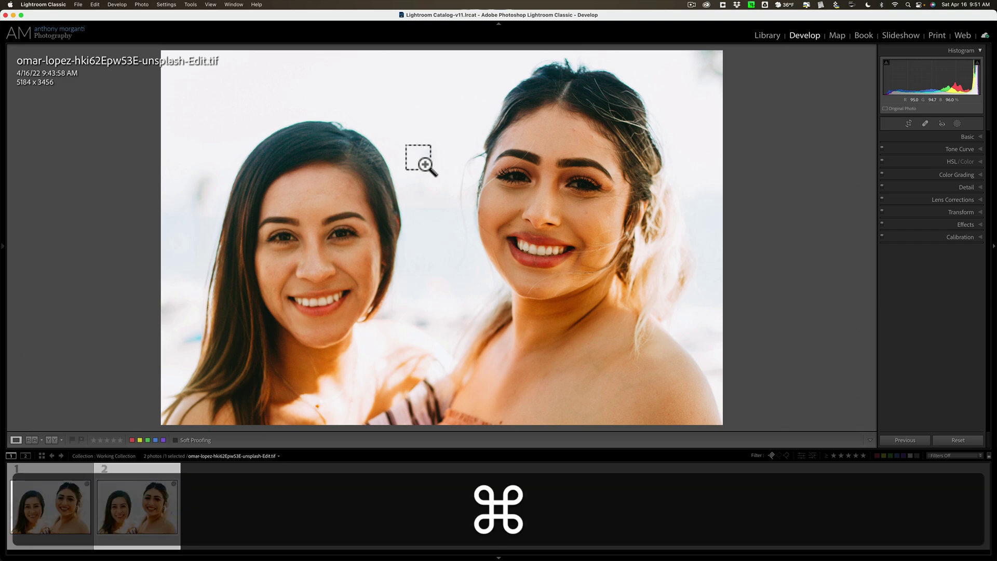
Quit Lightroom Classic, dismiss the crash report, and relaunch it from the Dock
key(super+q)
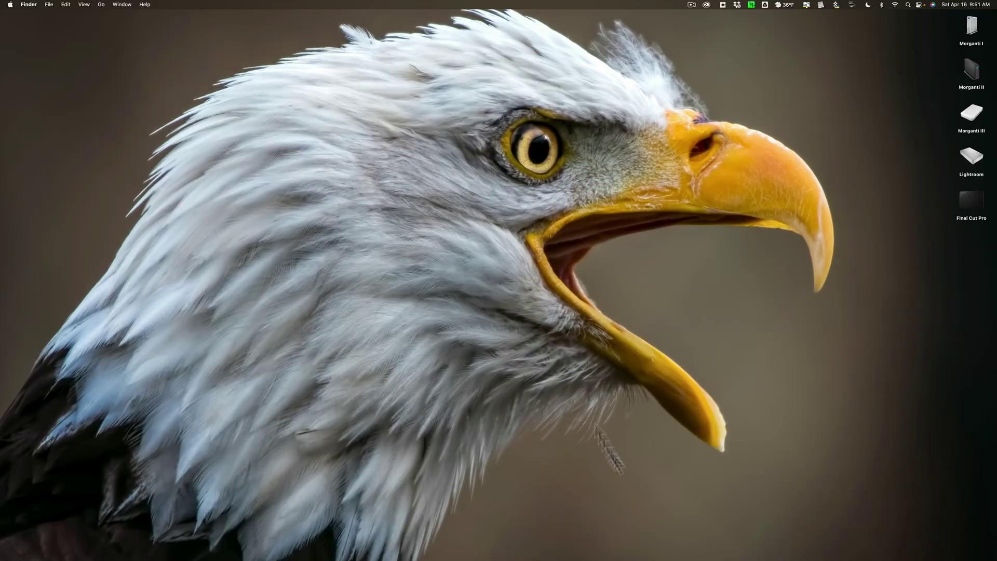
mouse_move(728, 554)
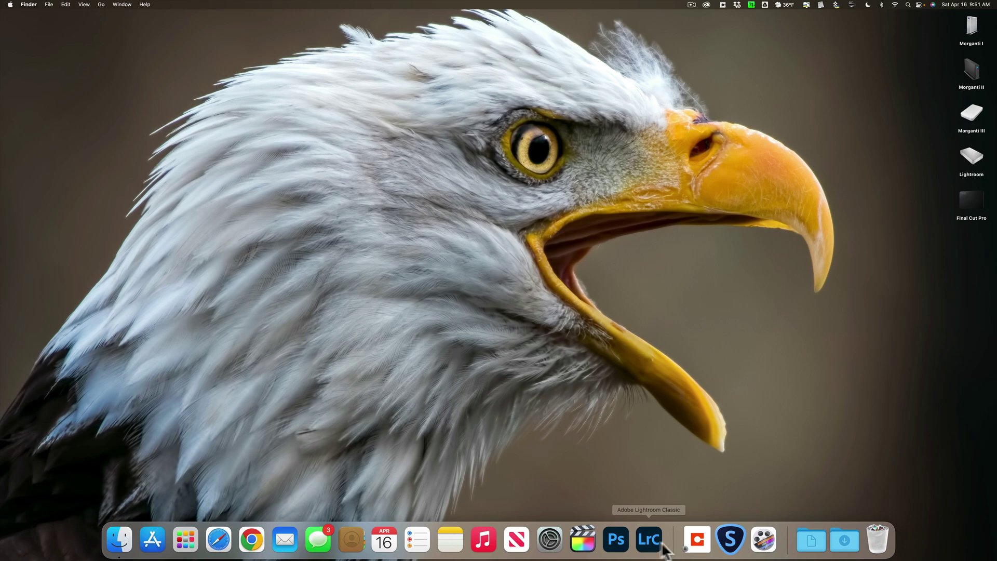
click(648, 540)
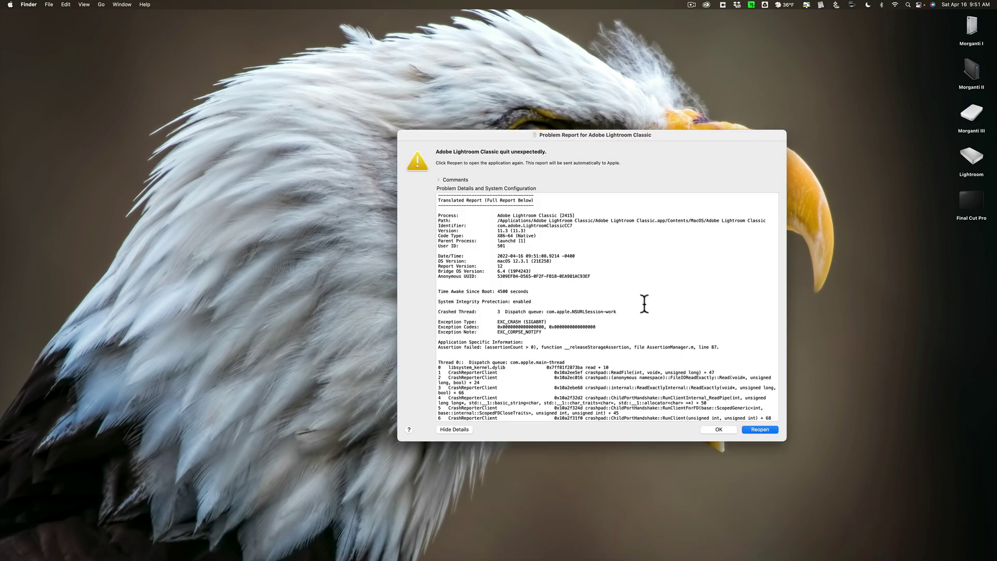
click(718, 429)
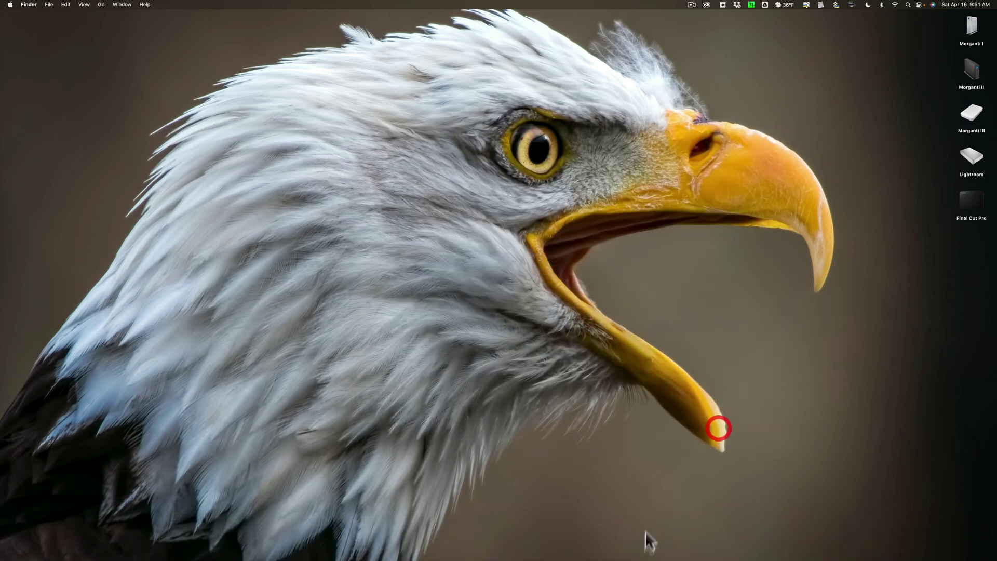
click(646, 533)
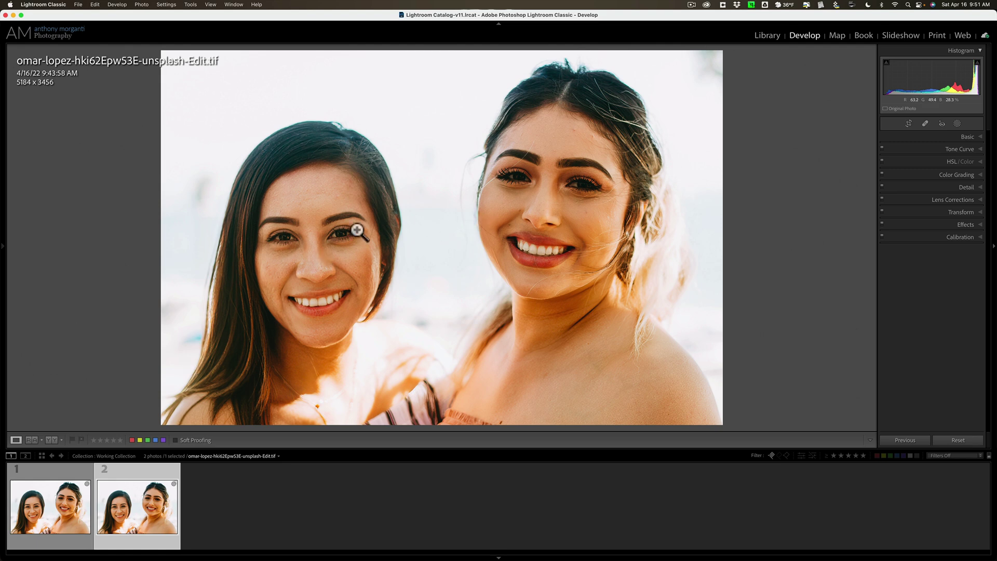
Switch from the original JPG to the sharpened omar-lopez-hki62Epw53E-unsplash-Edit.tif to compare the faces
click(52, 500)
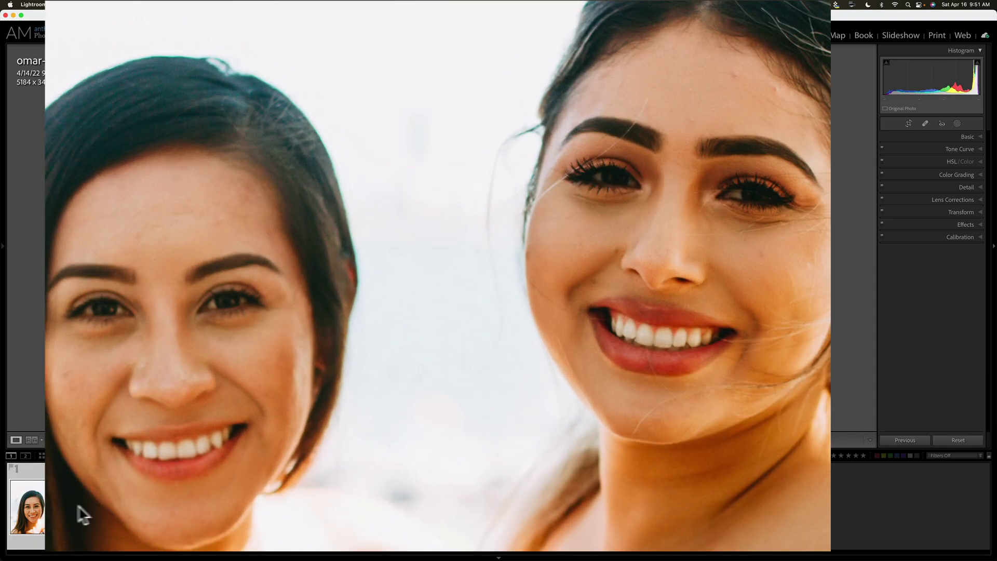
click(136, 507)
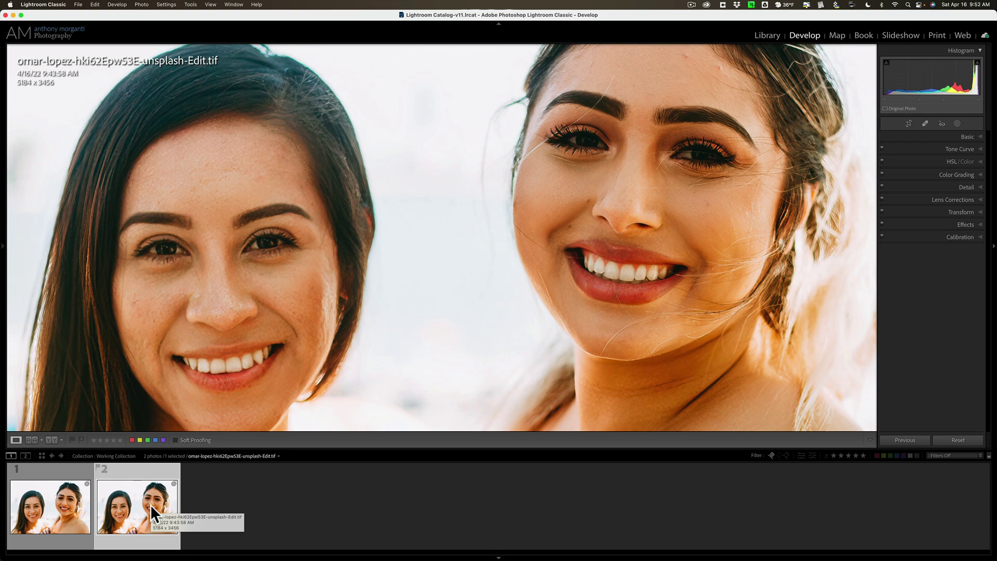
Flip between the original JPG and the sharpened -Edit.tif up close, then return to Fit view
click(48, 509)
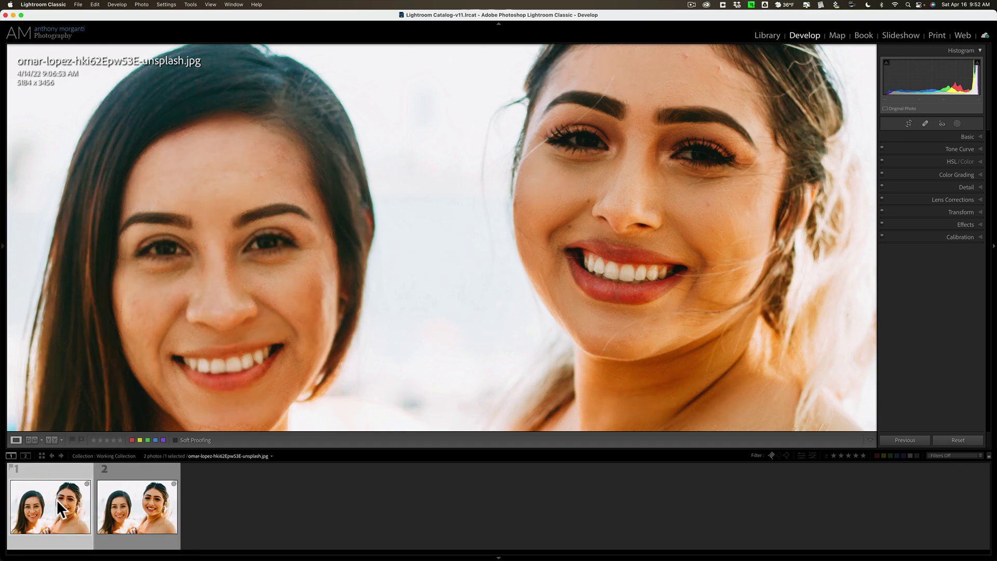
click(132, 510)
click(133, 509)
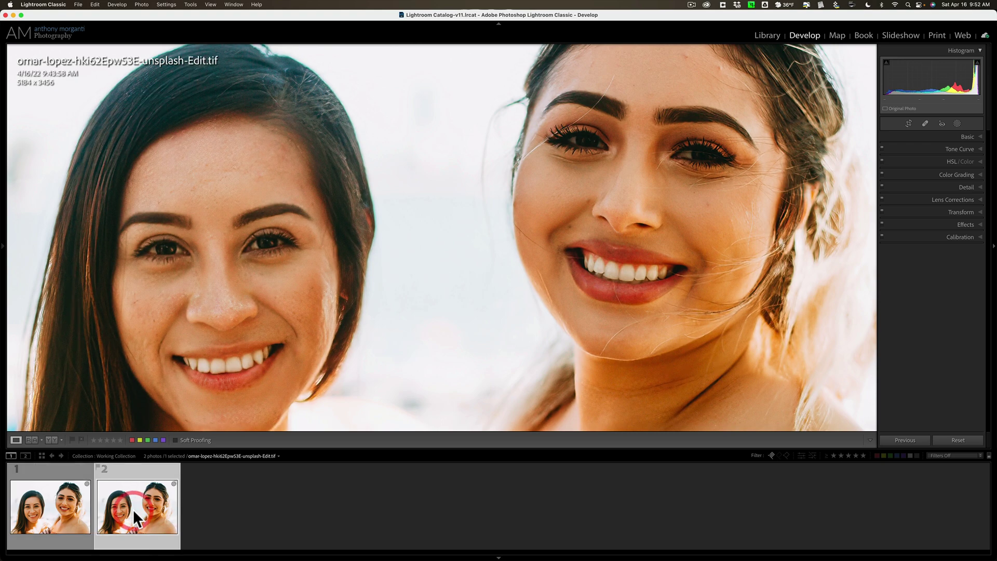
click(397, 235)
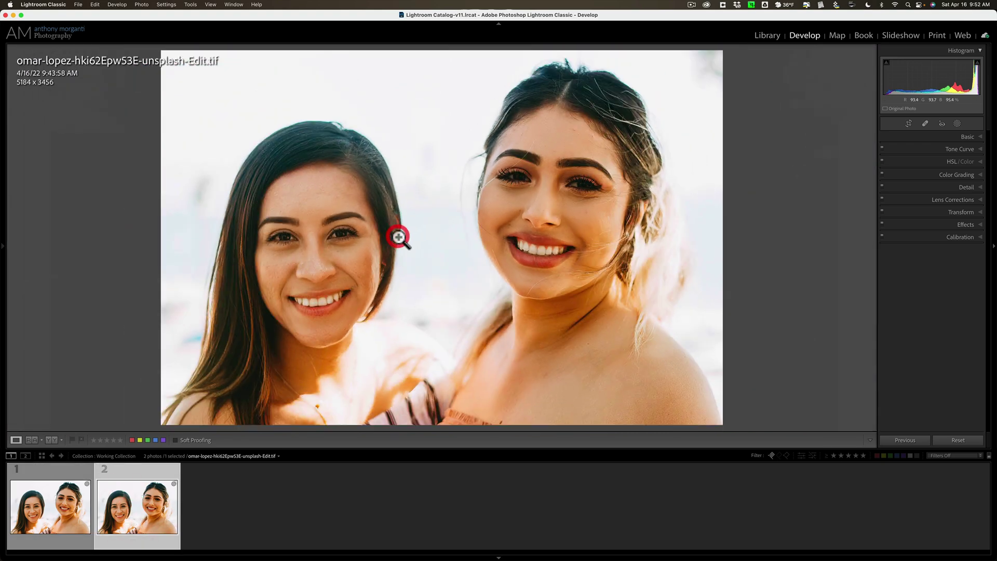